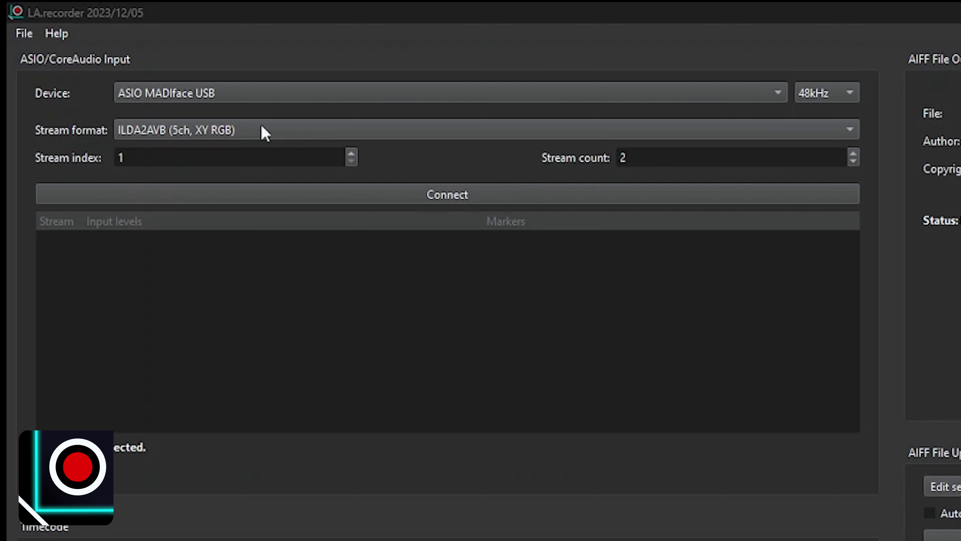
Review the stream format options, keep ILDA2AVB (5ch, XY RGB), and connect the ASIO MADIface USB input.
click(408, 131)
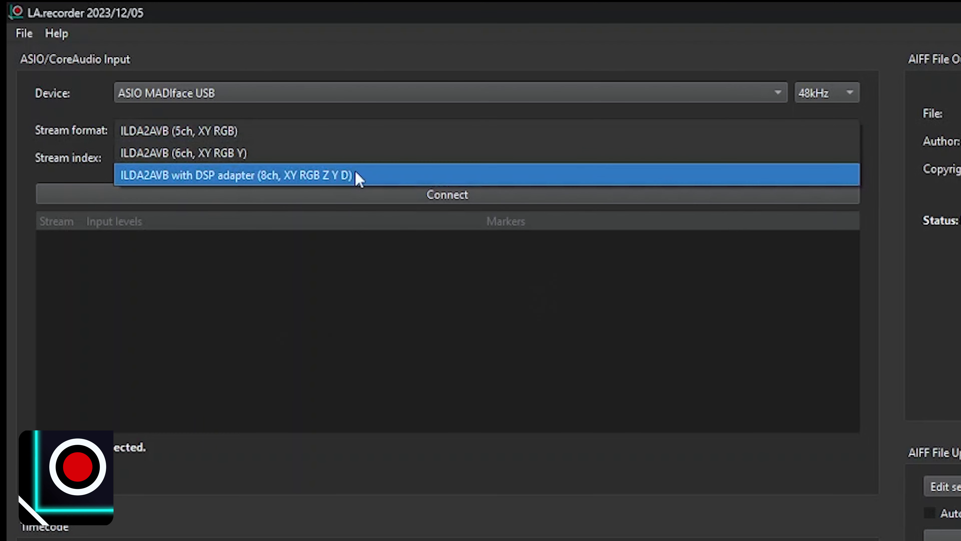
click(359, 178)
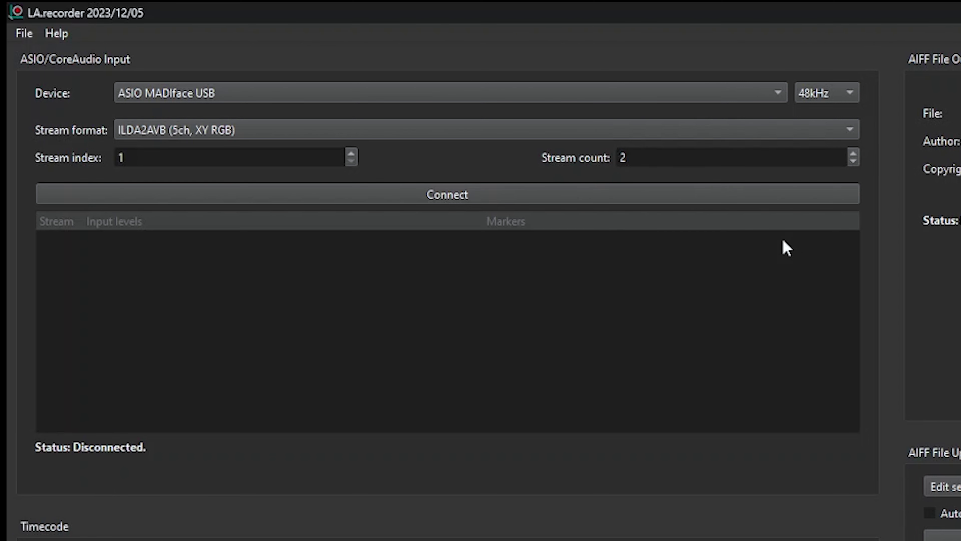
click(541, 202)
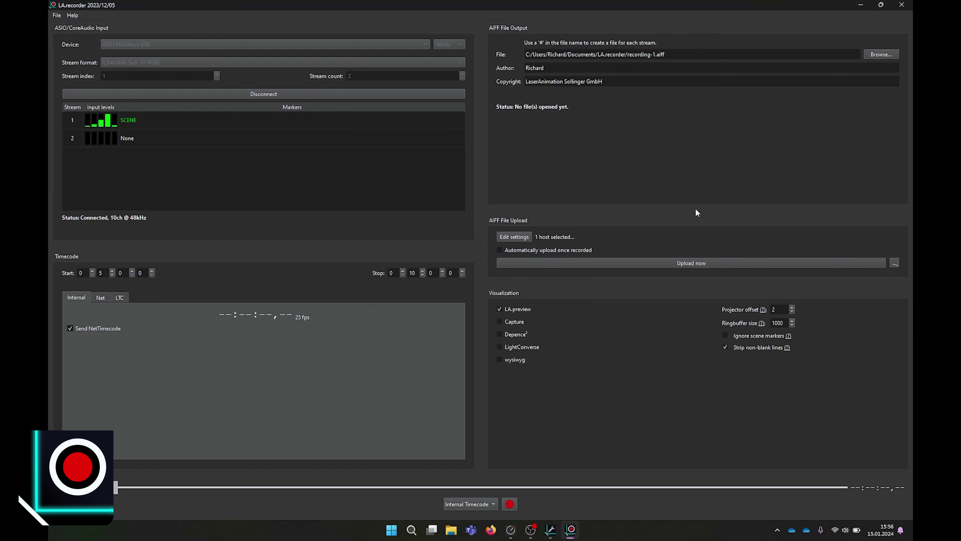
Change the output file name to recording-#.aiff to create a separate file for each stream.
click(887, 54)
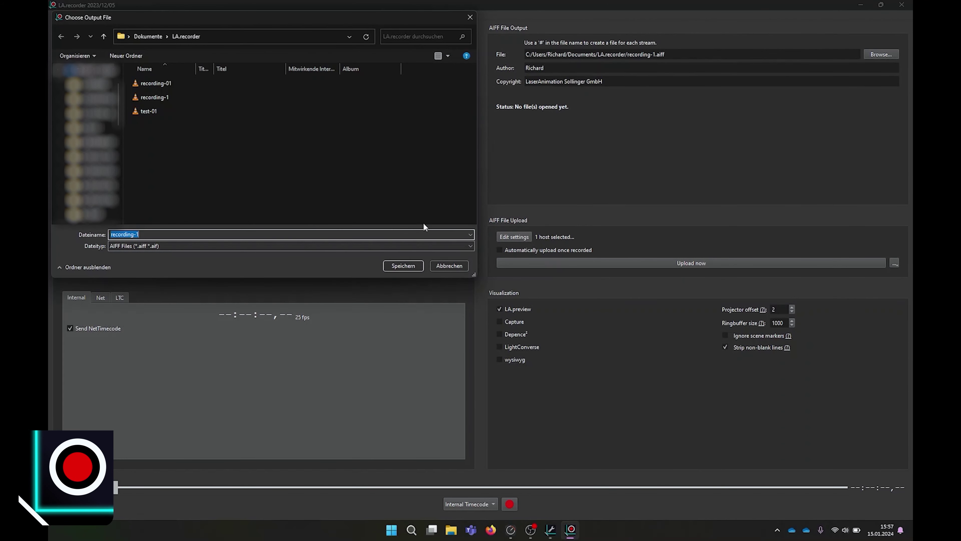
click(443, 267)
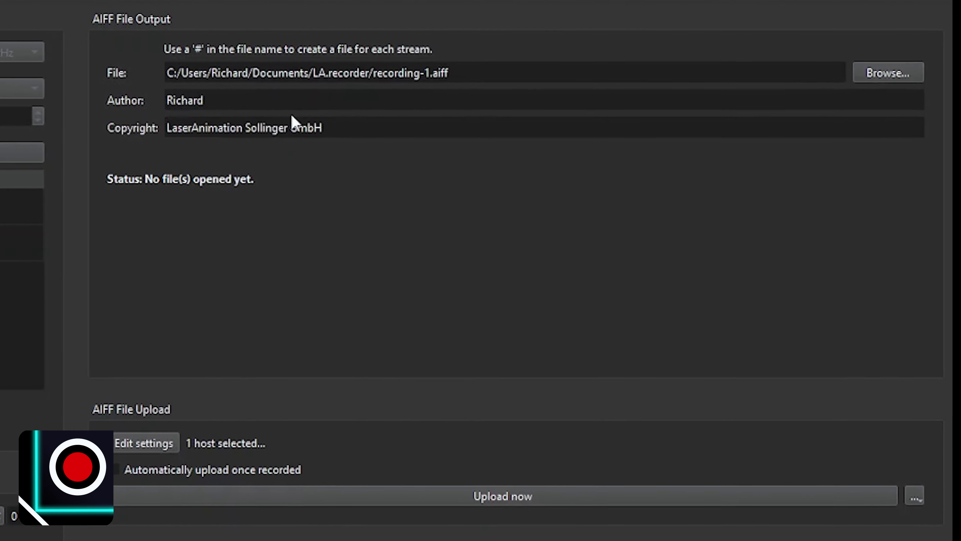
click(426, 73)
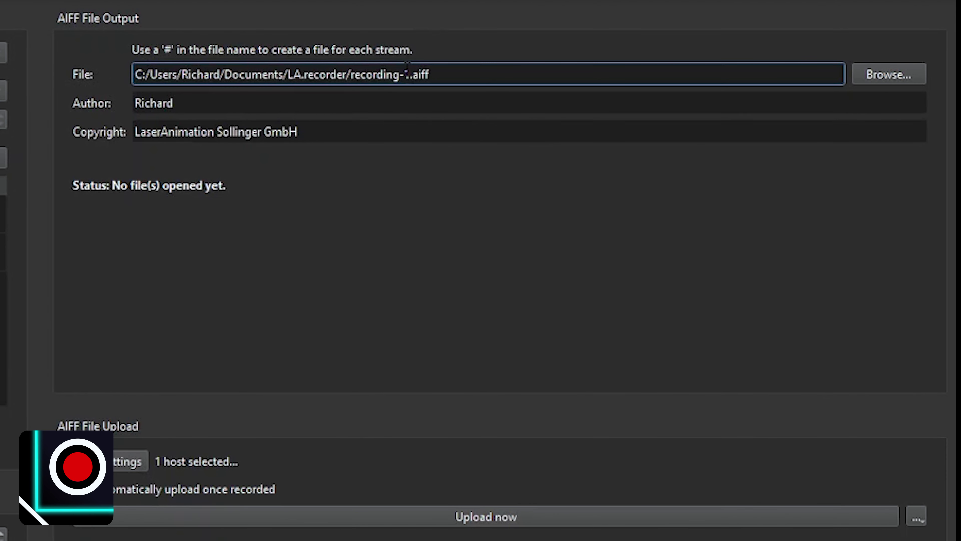
text(#)
key(BackSpace)
key(BackSpace)
key(BackSpace)
text(#.)
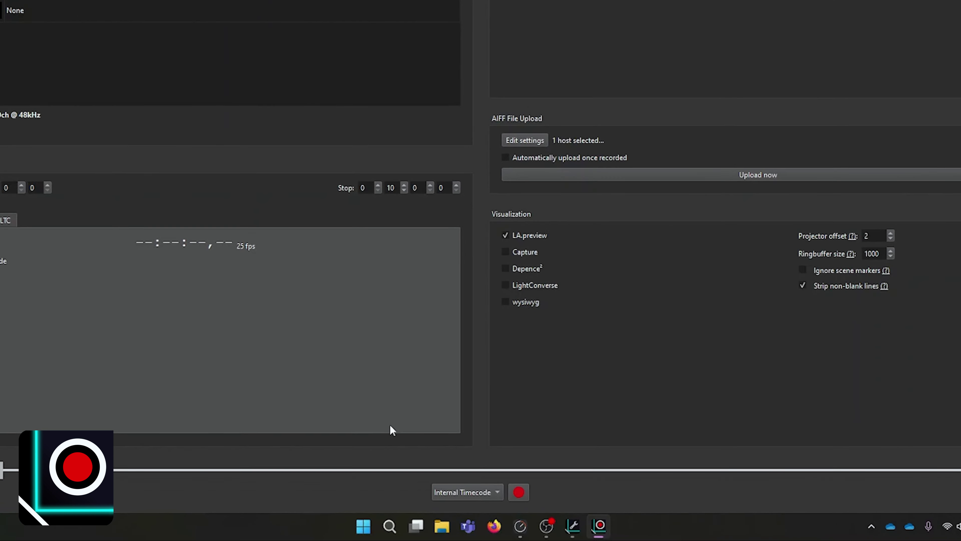
Record both streams using Internal Timecode, overwriting the existing files, and stop the recording.
click(478, 498)
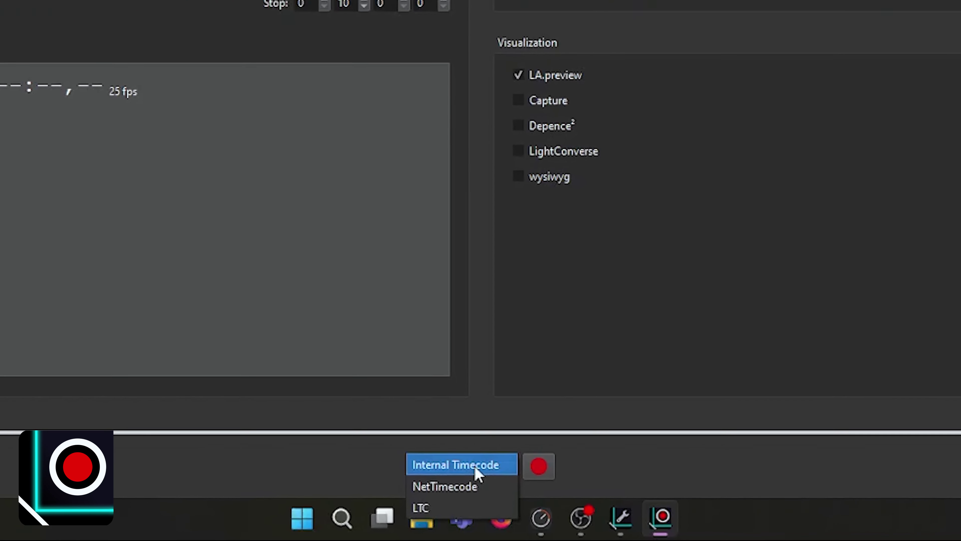
click(475, 471)
click(476, 472)
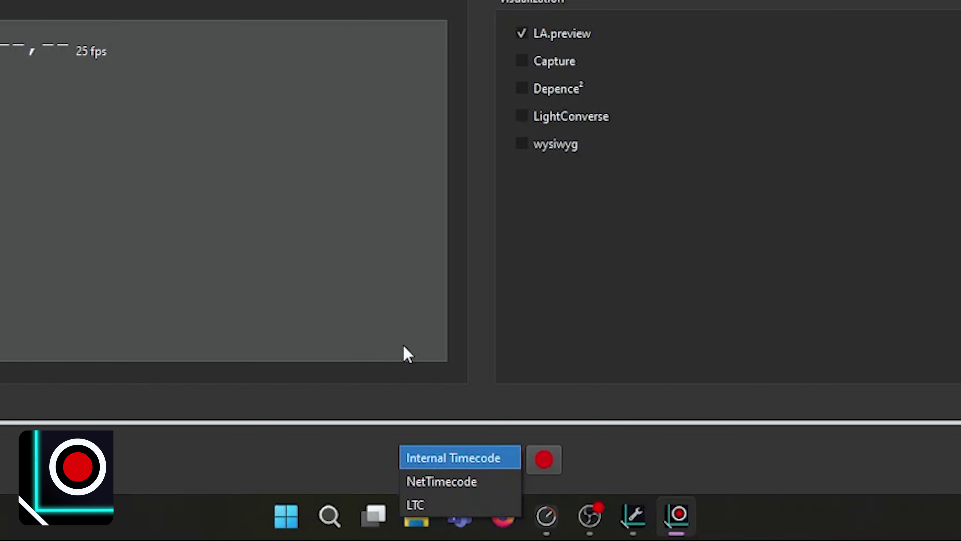
click(189, 154)
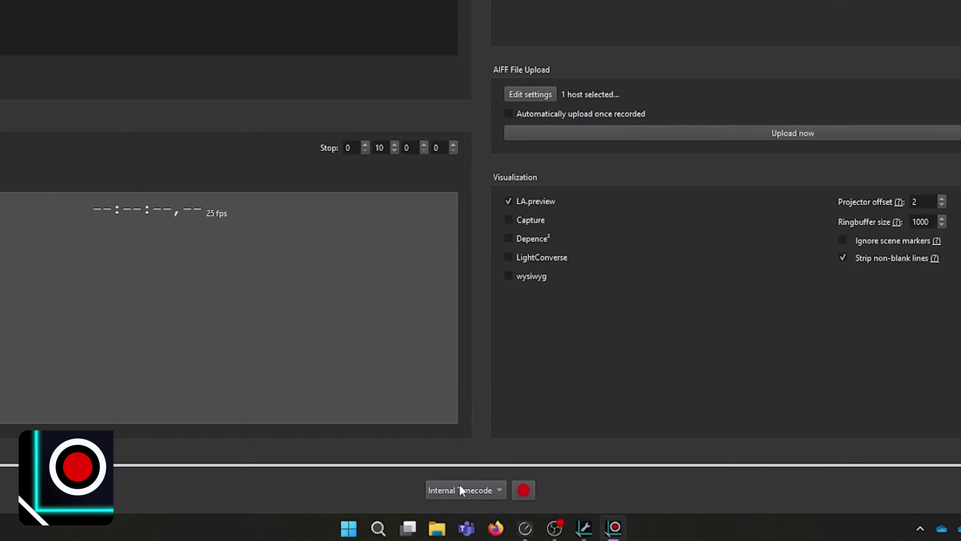
click(469, 503)
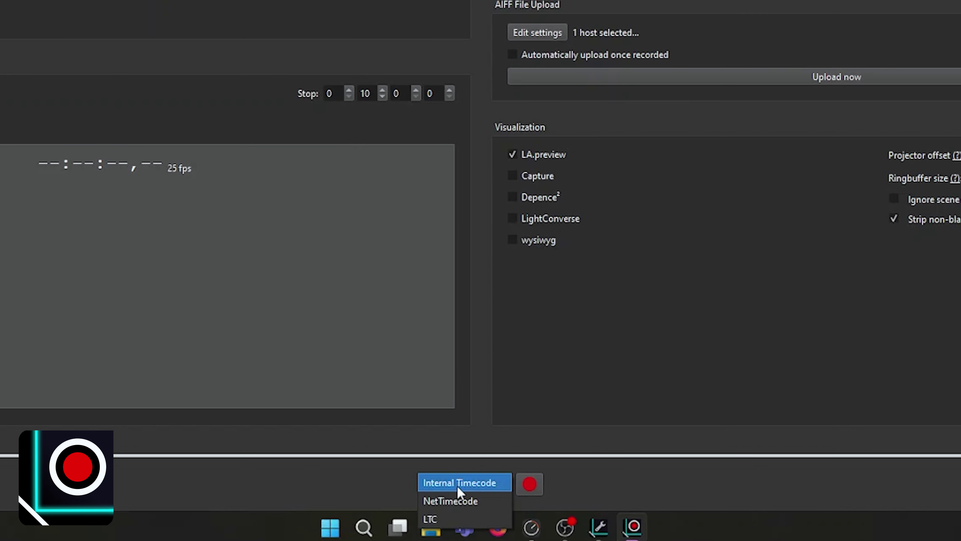
click(457, 483)
click(531, 488)
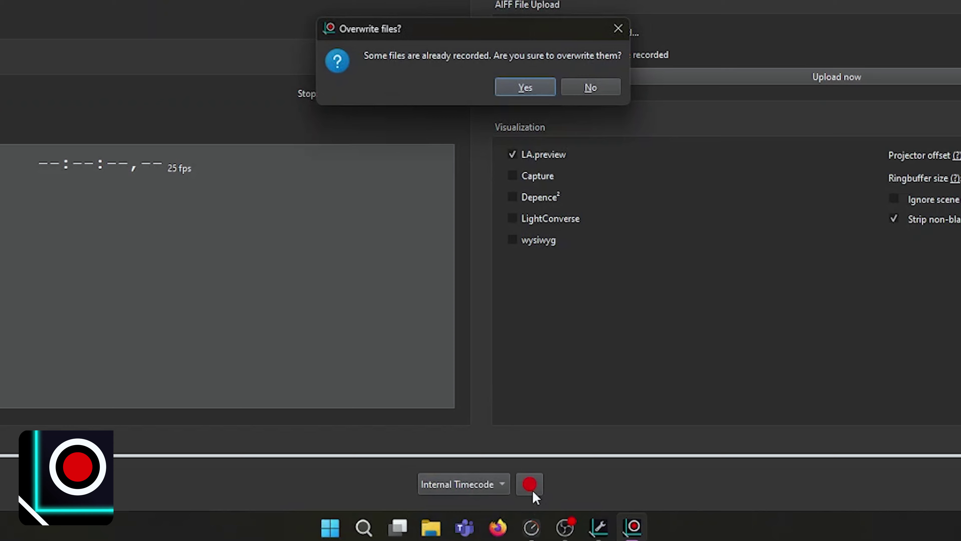
click(515, 90)
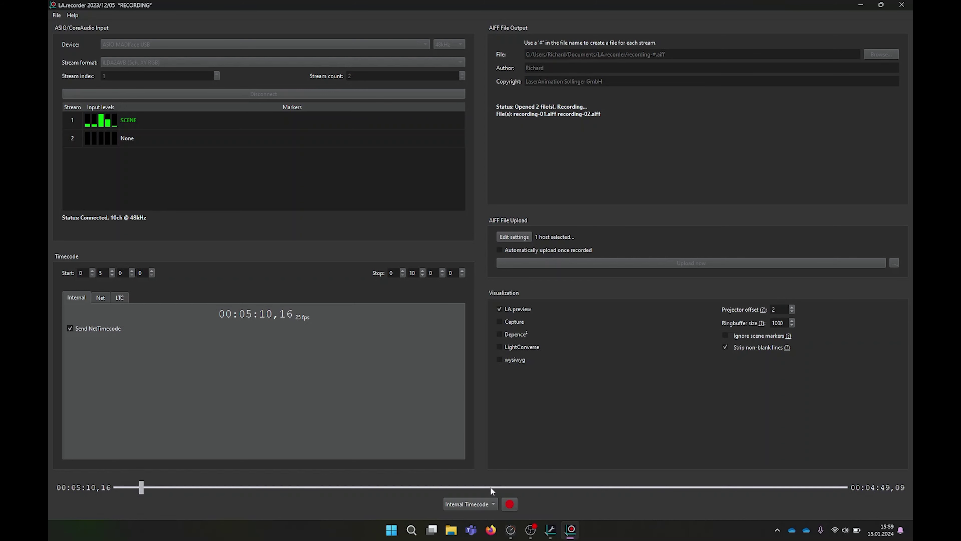
click(509, 505)
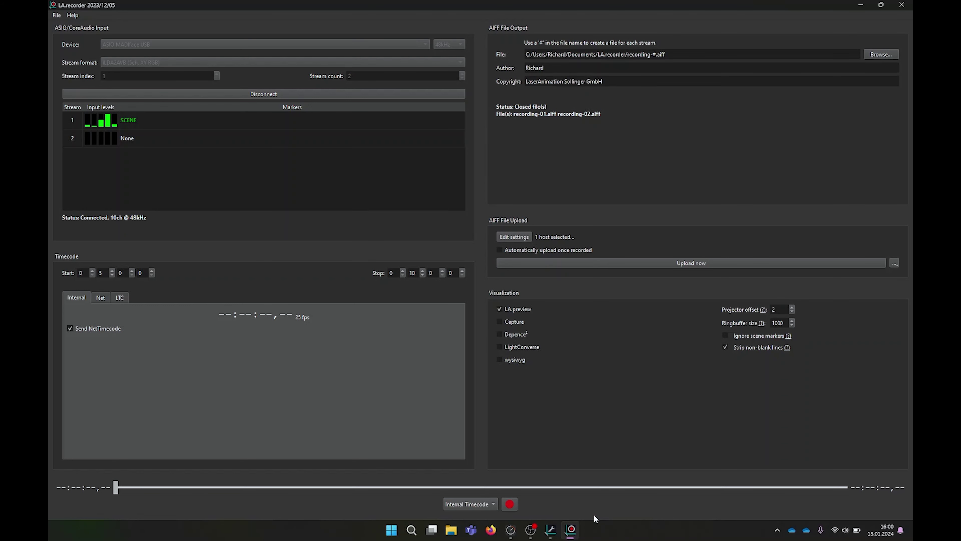
Set the recording's timecode source to NetTimecode and play recording-01.aiff in LA.player before switching back to LA.recorder.
click(475, 502)
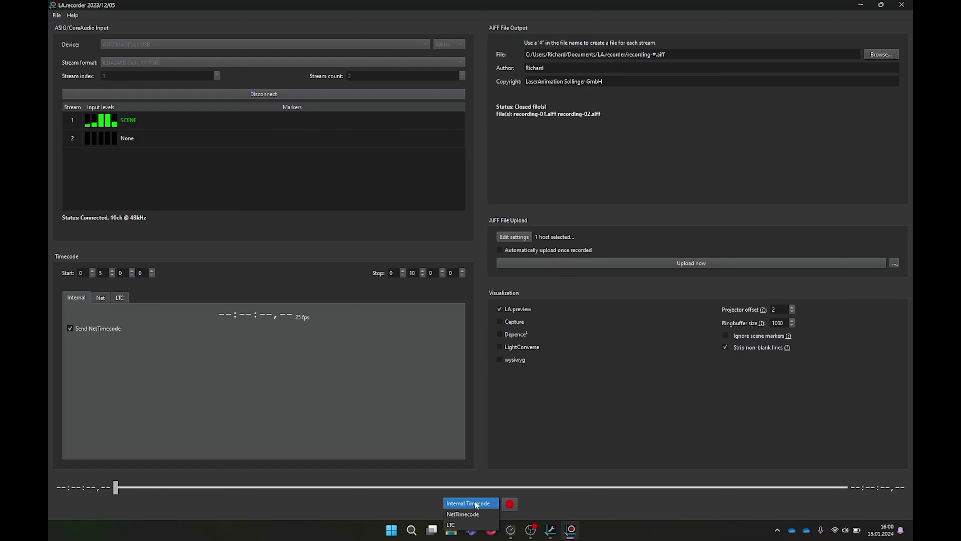
click(472, 515)
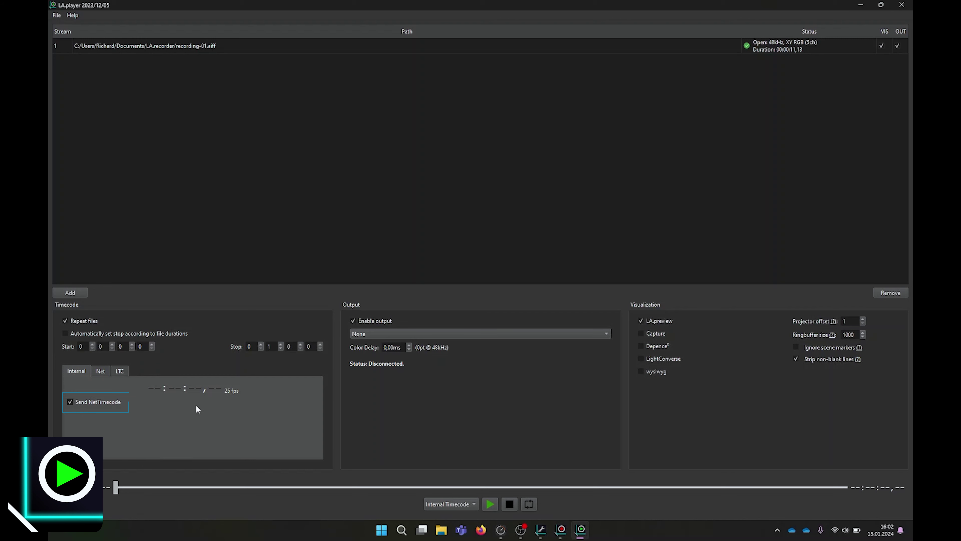
click(490, 506)
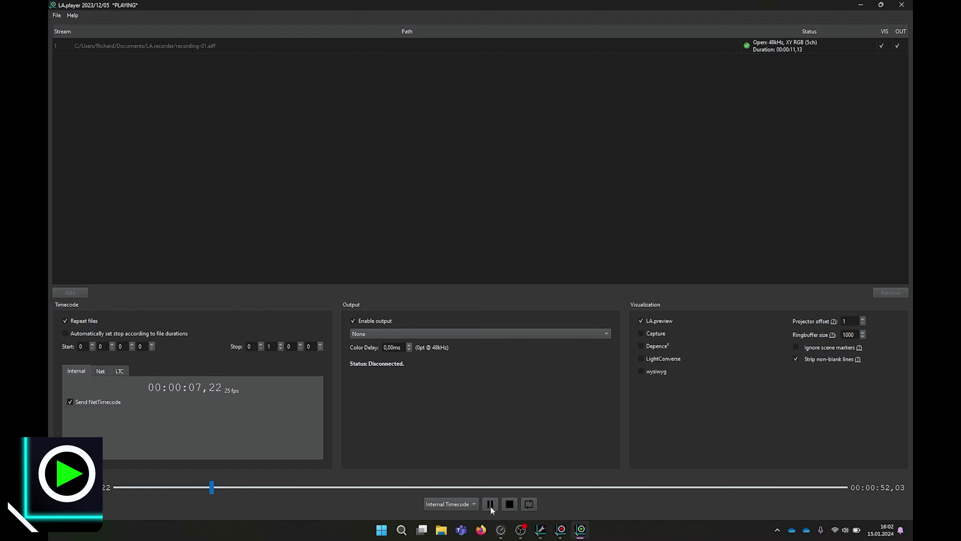
click(564, 532)
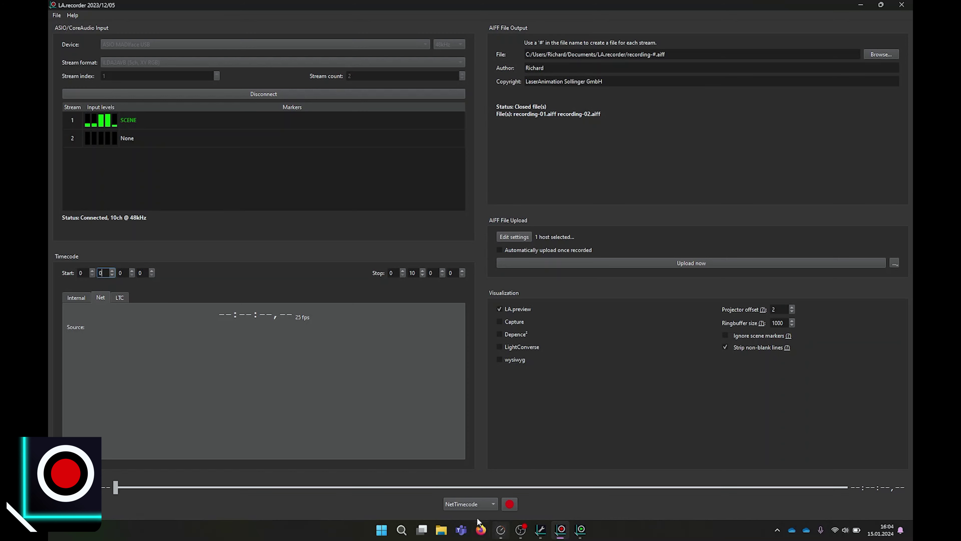
Arm a NetTimecode recording that overwrites the existing files and trigger it by starting playback in LA.player, returning to LA.recorder.
click(509, 504)
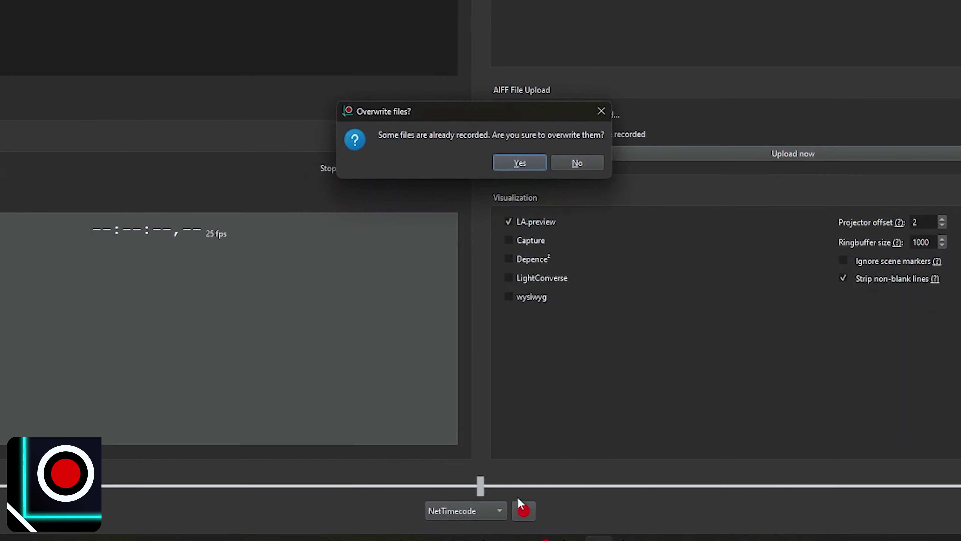
click(520, 163)
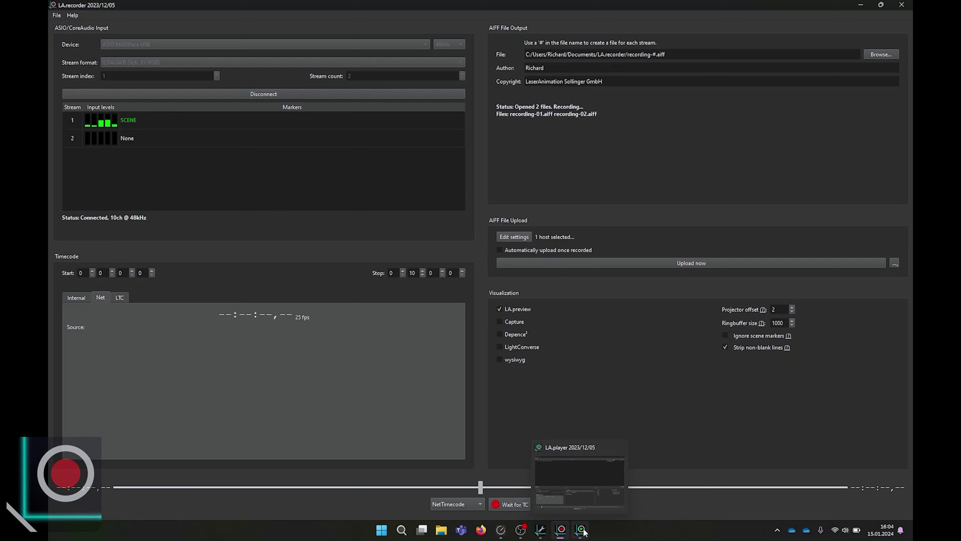
click(583, 530)
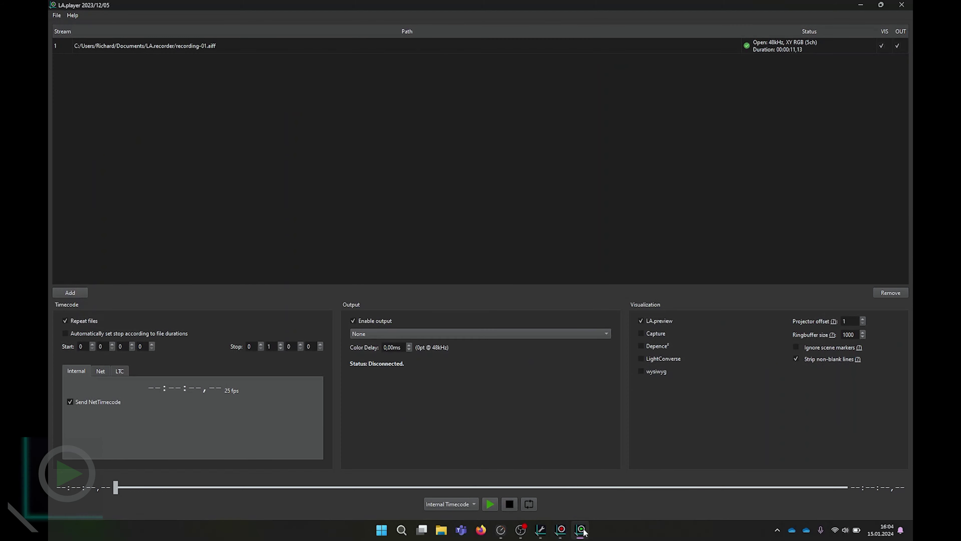
click(490, 503)
click(561, 529)
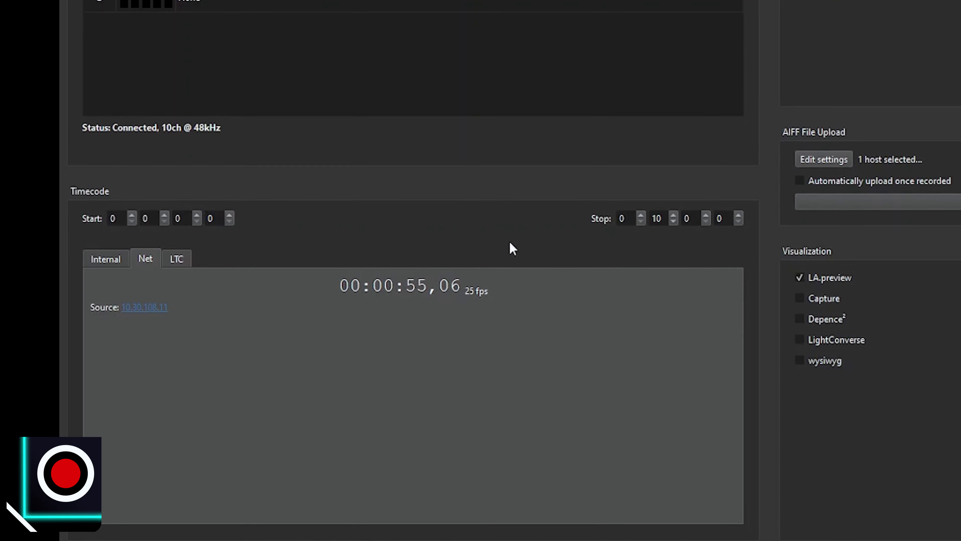
Set the timecode source to LTC, look through its input devices leaving None, and return to the internal timecode settings.
click(178, 228)
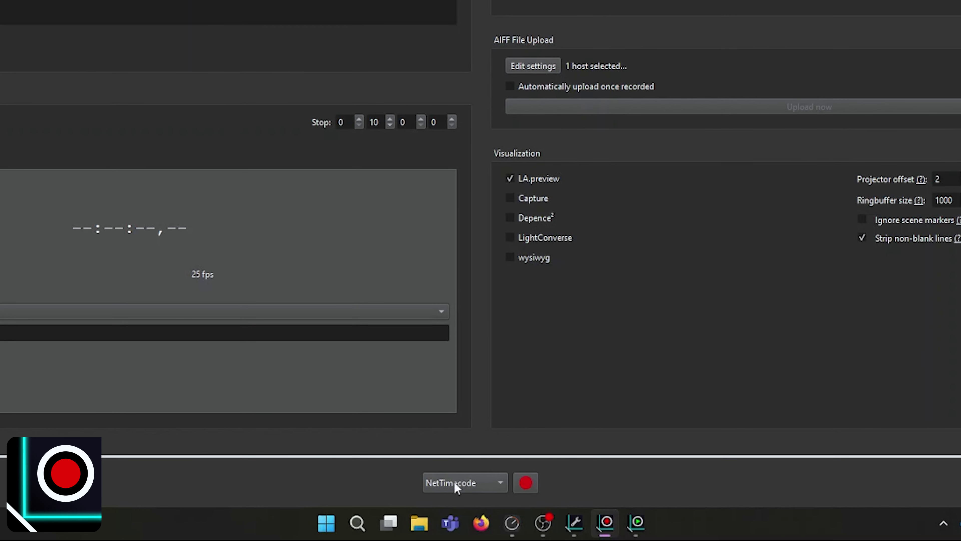
click(456, 487)
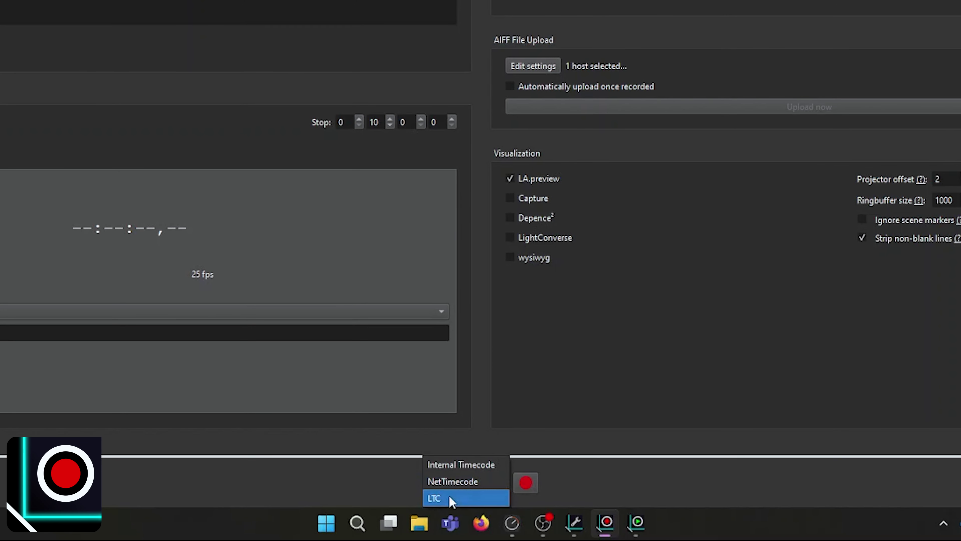
click(449, 499)
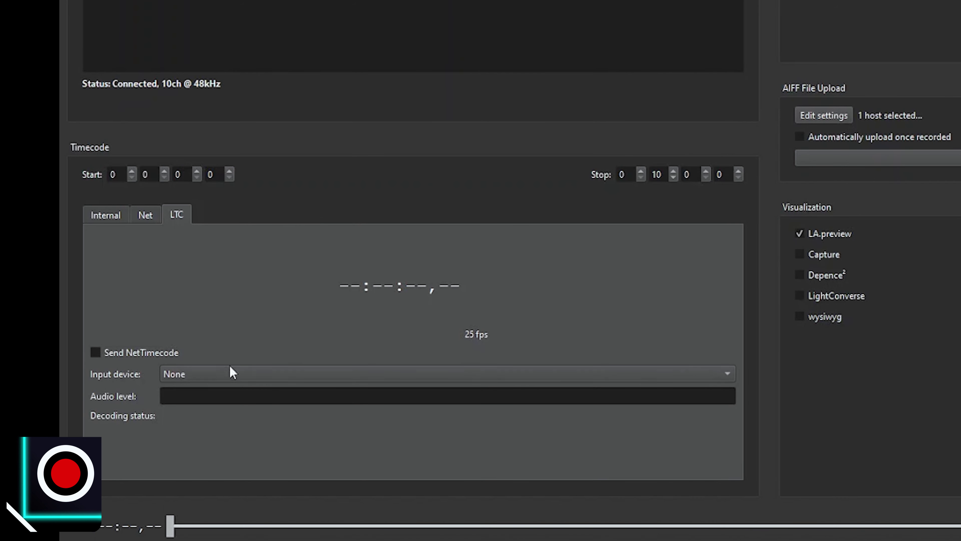
click(38, 312)
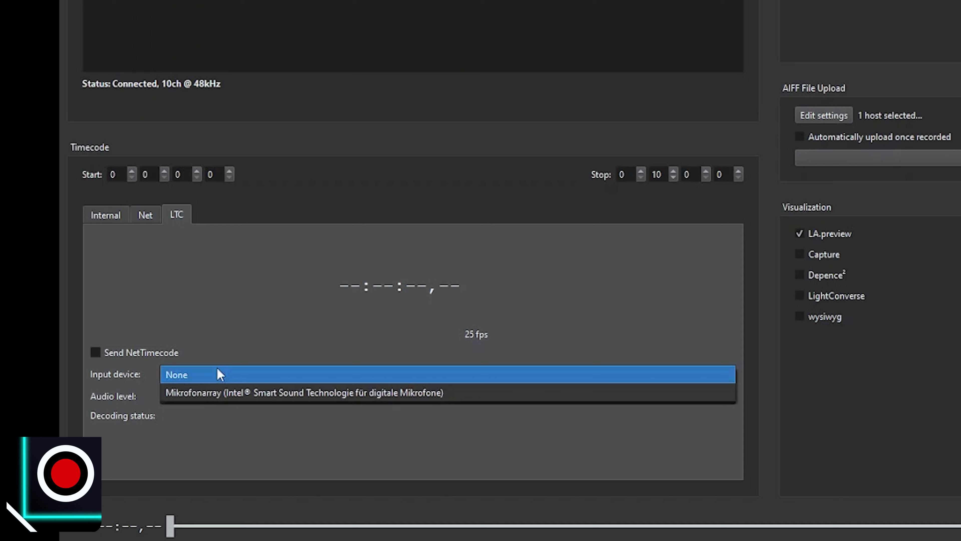
click(280, 302)
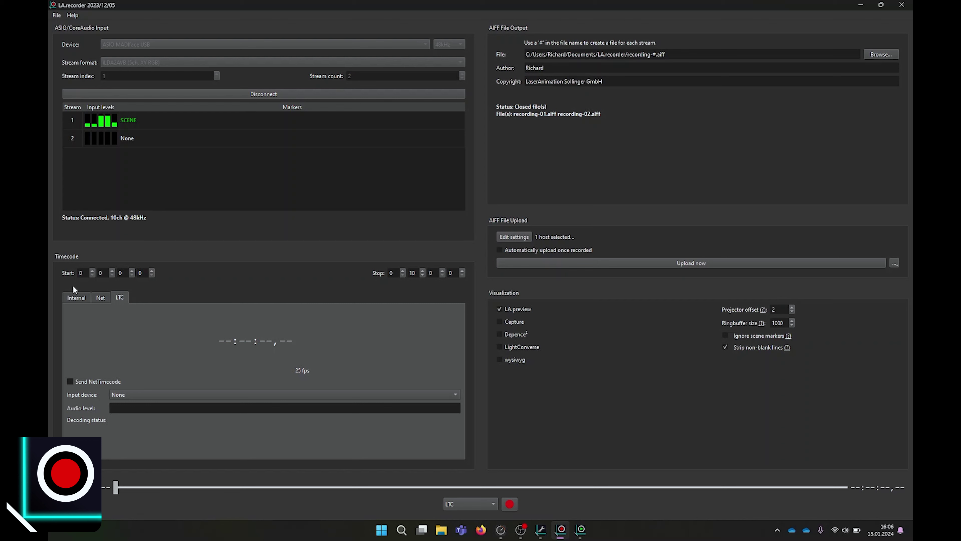
click(76, 297)
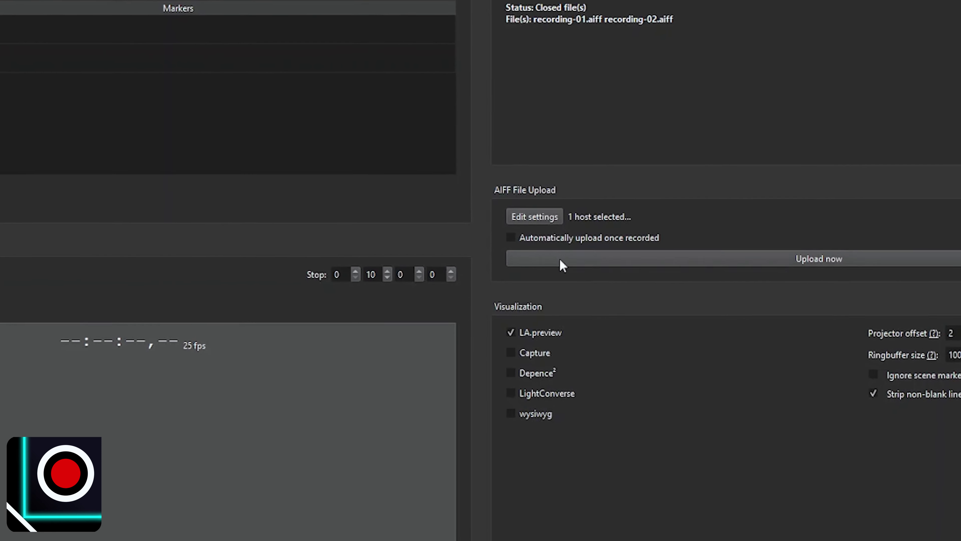
Confirm the AIFF upload settings with Create timescript enabled and upload the recorded files.
click(541, 221)
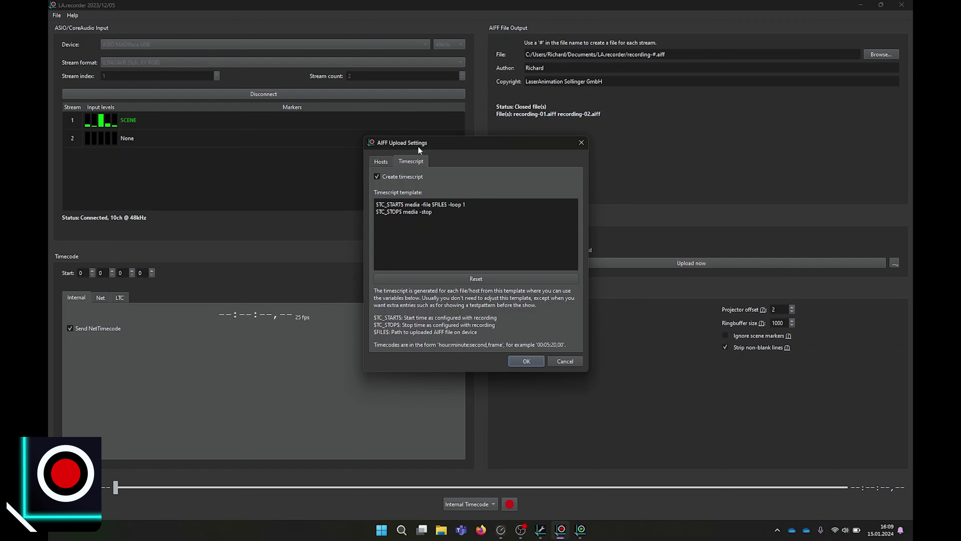
click(526, 361)
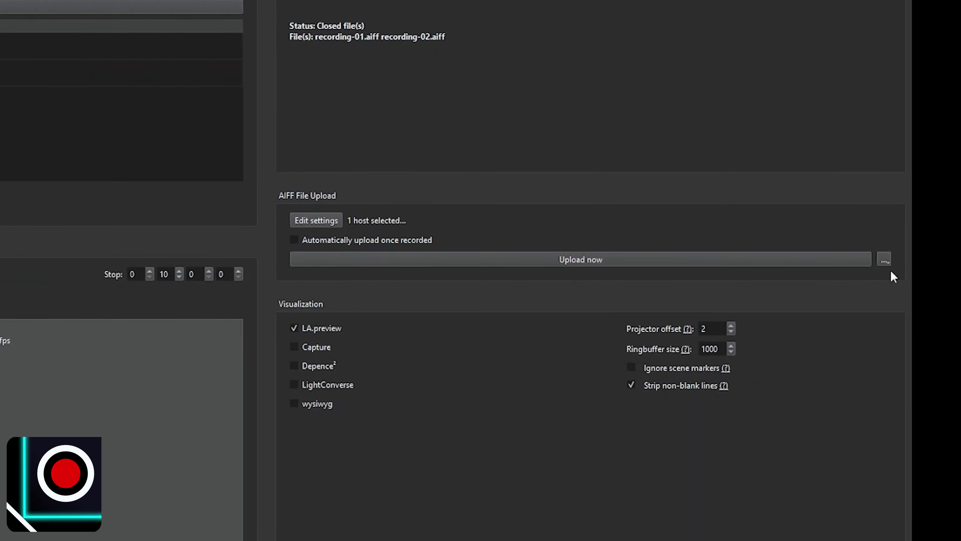
click(694, 264)
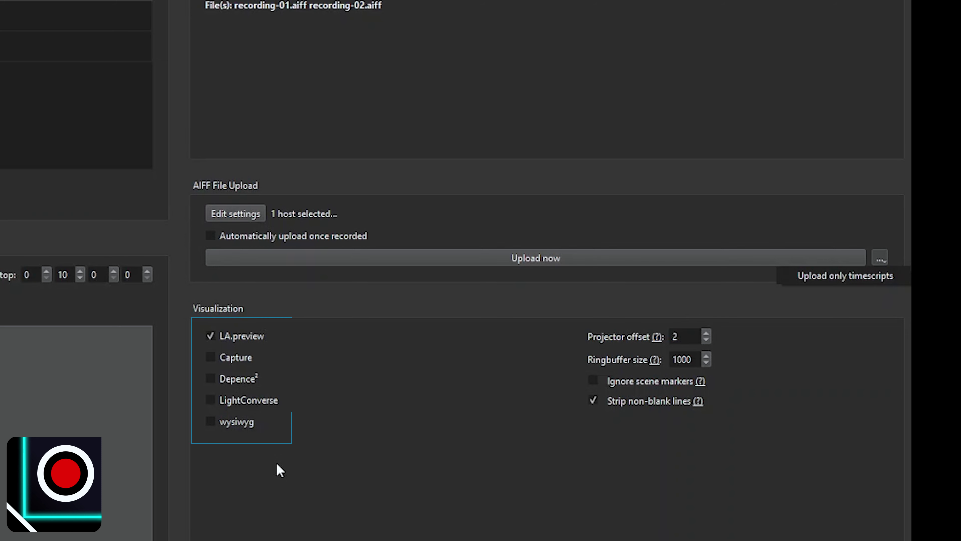
Keep the LA.preview visualization enabled, set the projector offset to 1, and check the explanation of Ignore scene markers.
double_click(242, 336)
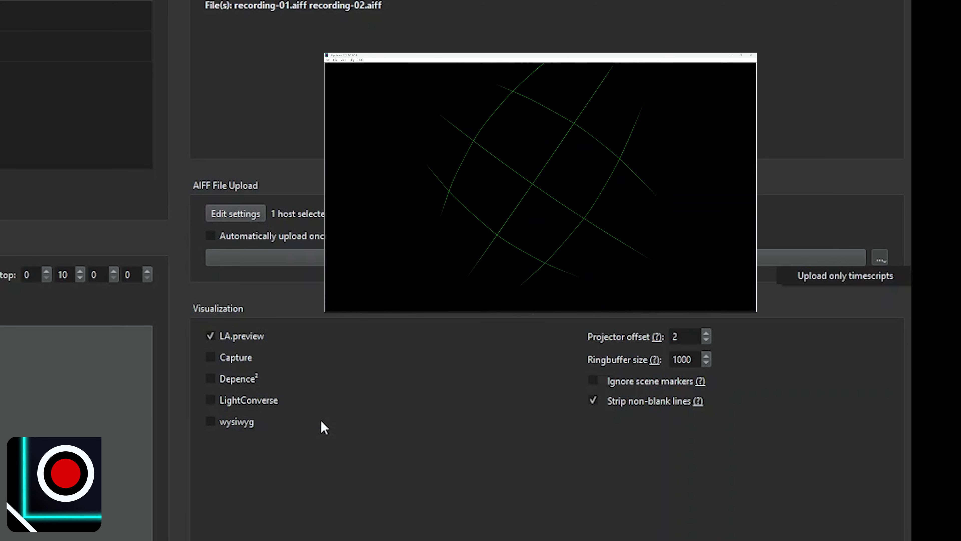
click(710, 340)
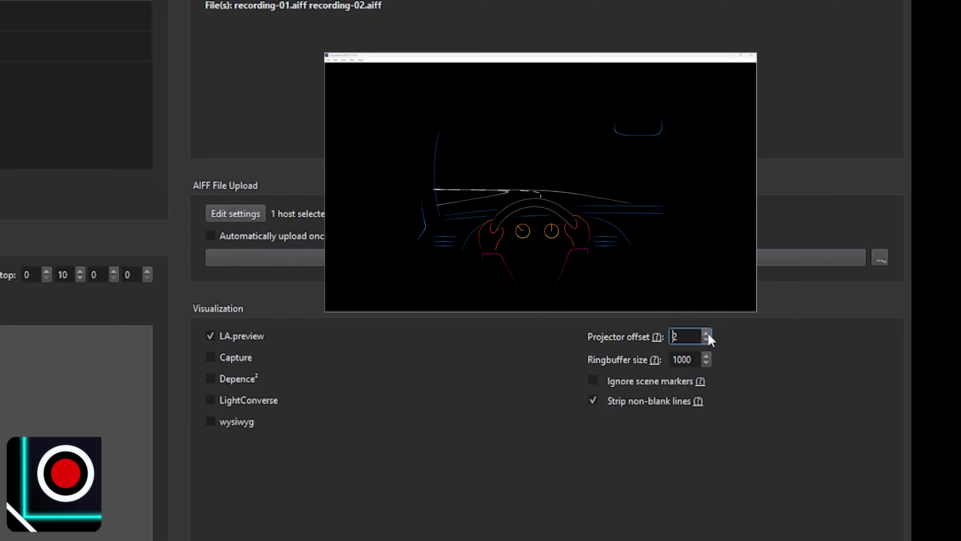
click(706, 340)
mouse_move(636, 393)
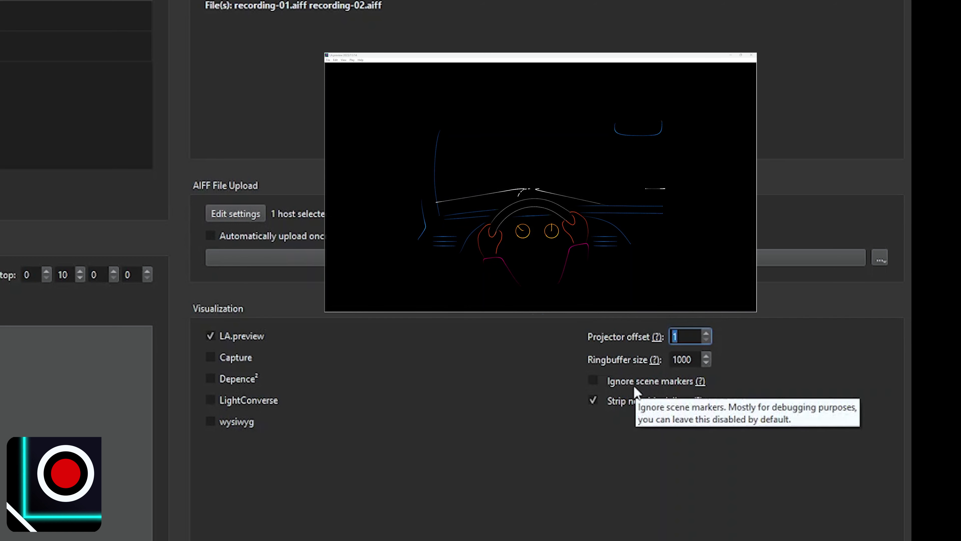